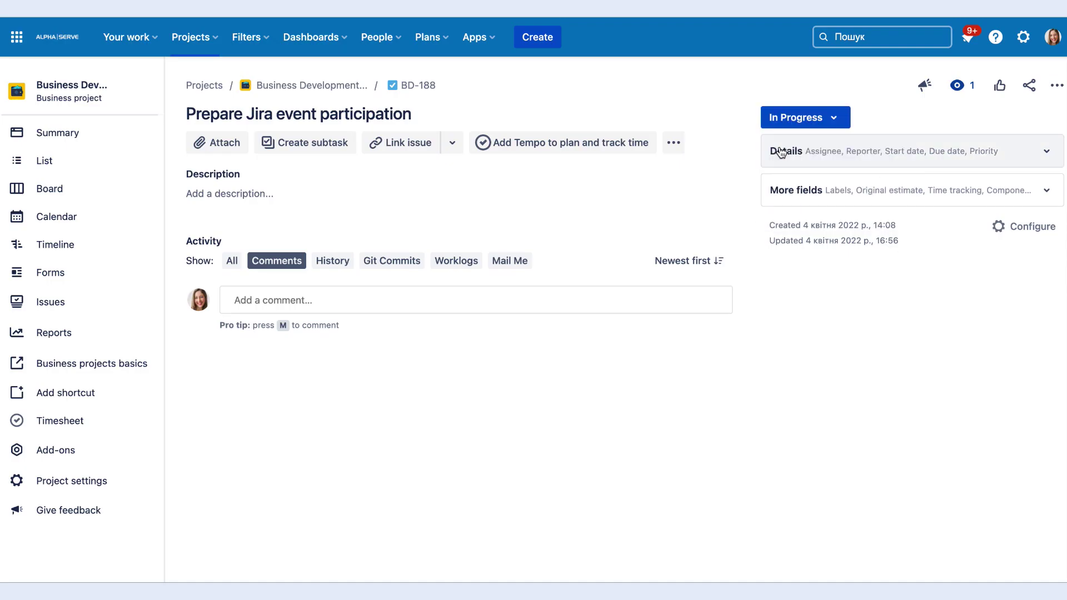
Add a checklist with items 'select the date and time' and 'schedule a team call'
left_click(673, 142)
left_click(662, 235)
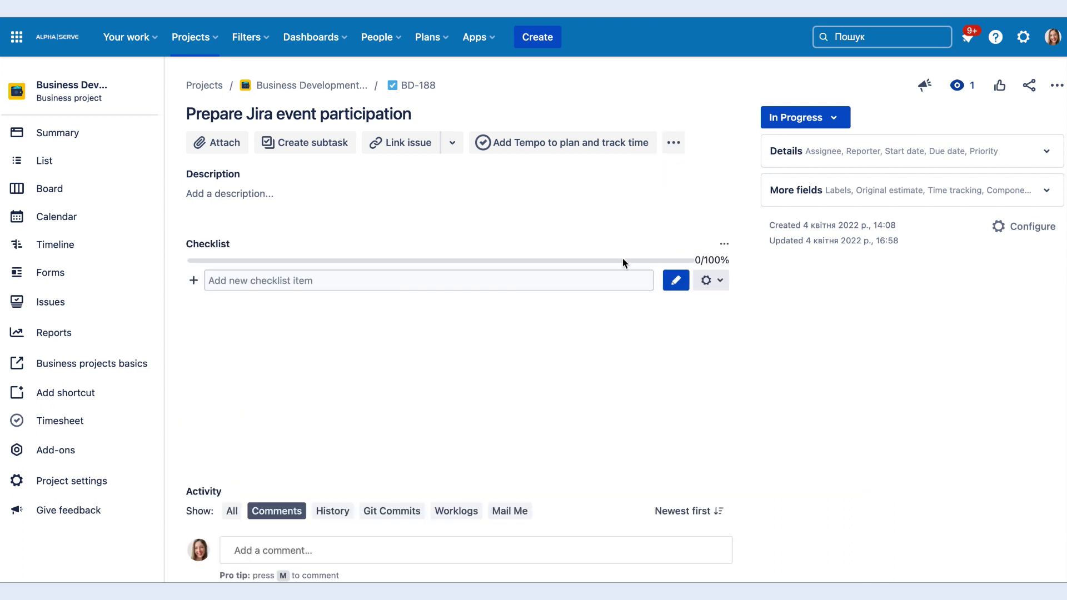
left_click(600, 281)
type("select th")
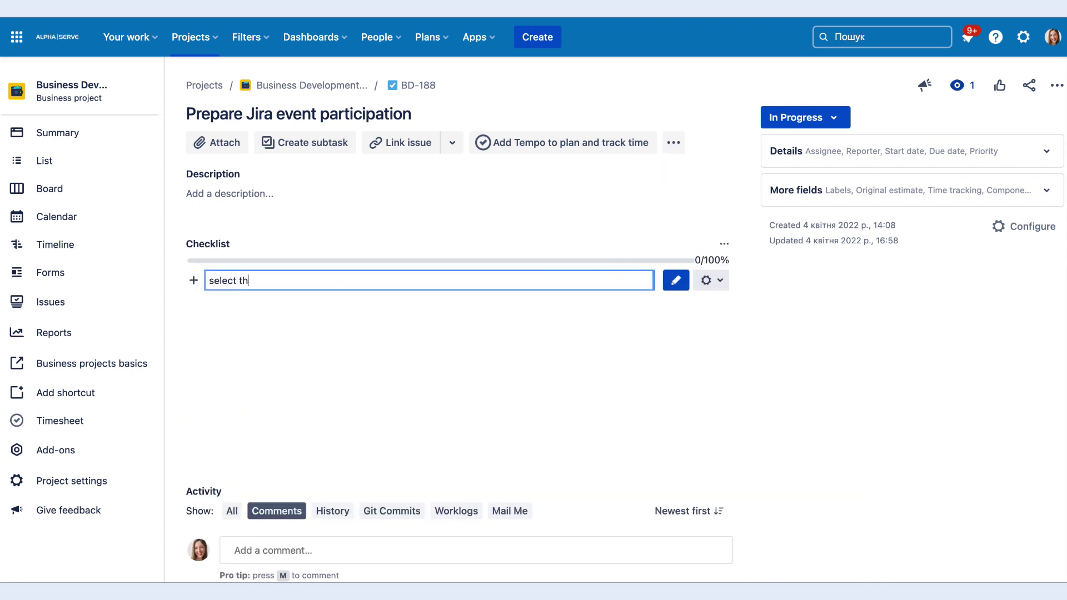
type("e date and time")
key("Return")
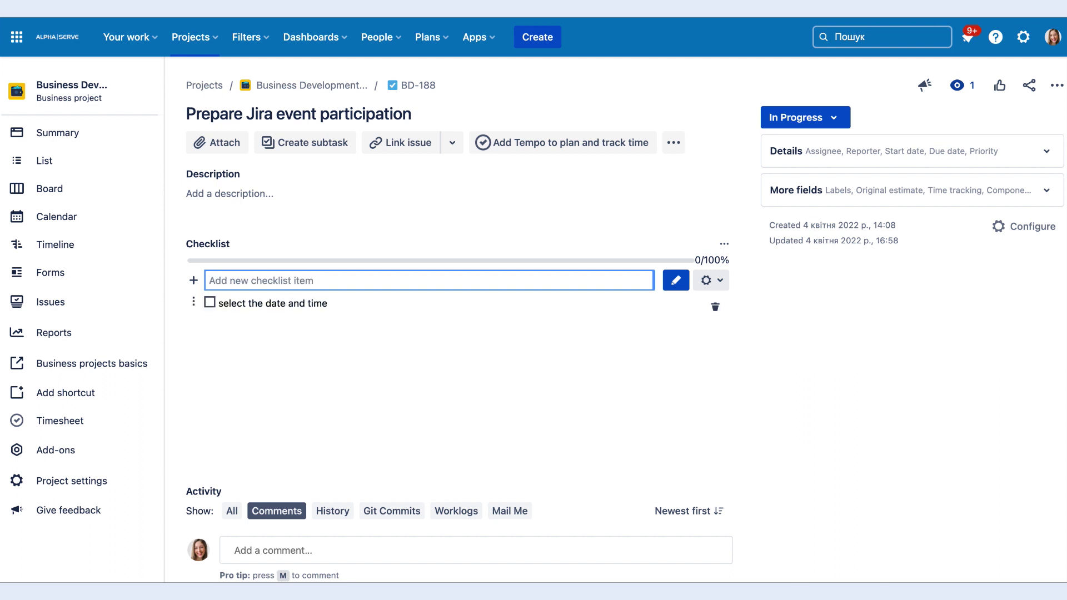
type("schedule a team ")
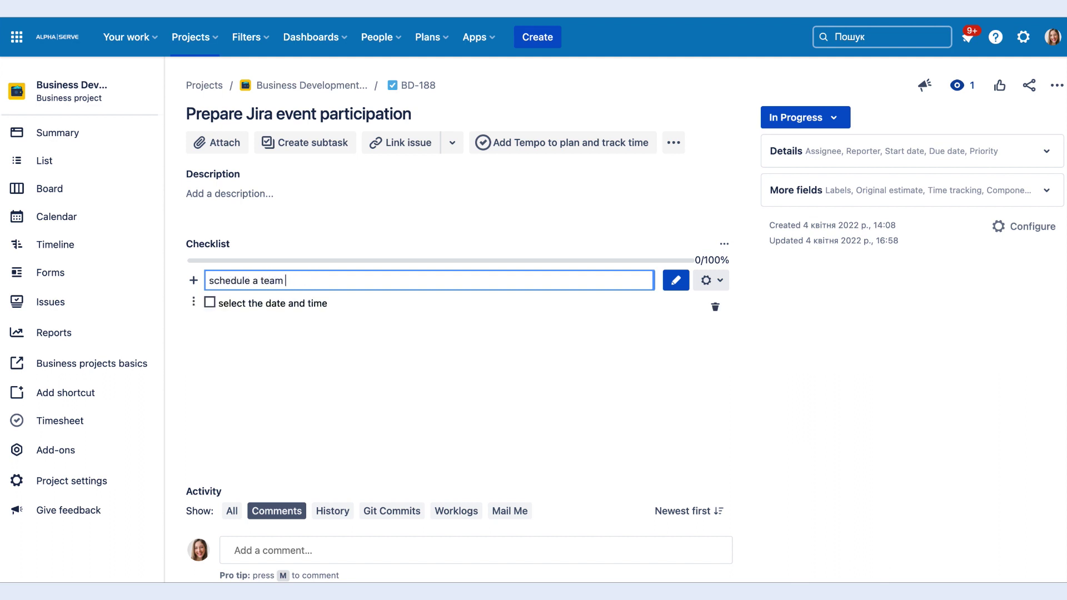
type("call to discuss pepara")
type("tion")
key("Return")
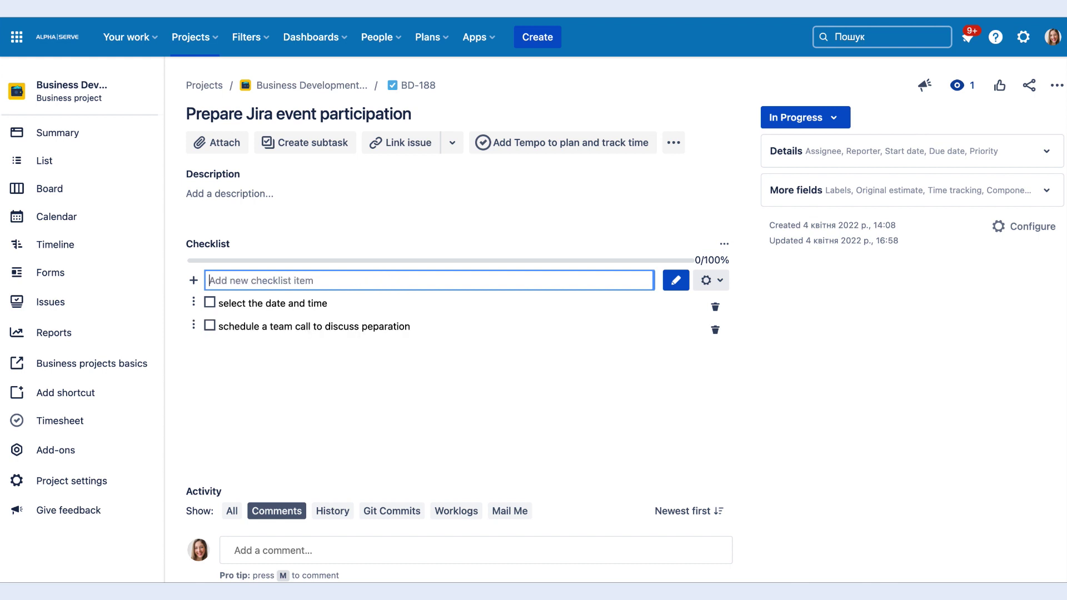
Save the two-item checklist as a public template called 'Event template'
left_click(720, 281)
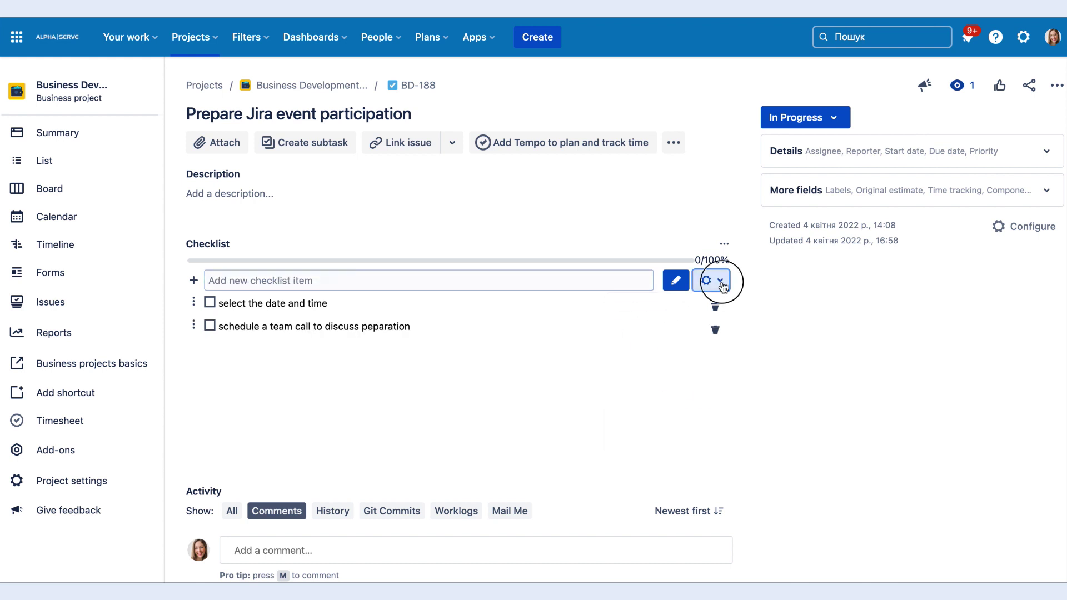
left_click(653, 393)
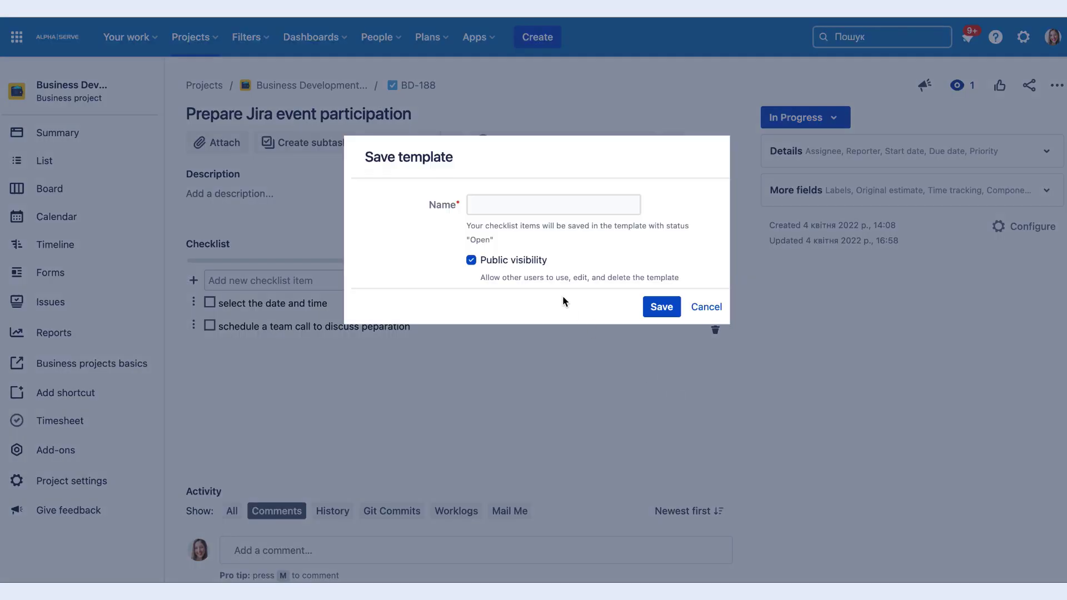
left_click(563, 205)
type("Event")
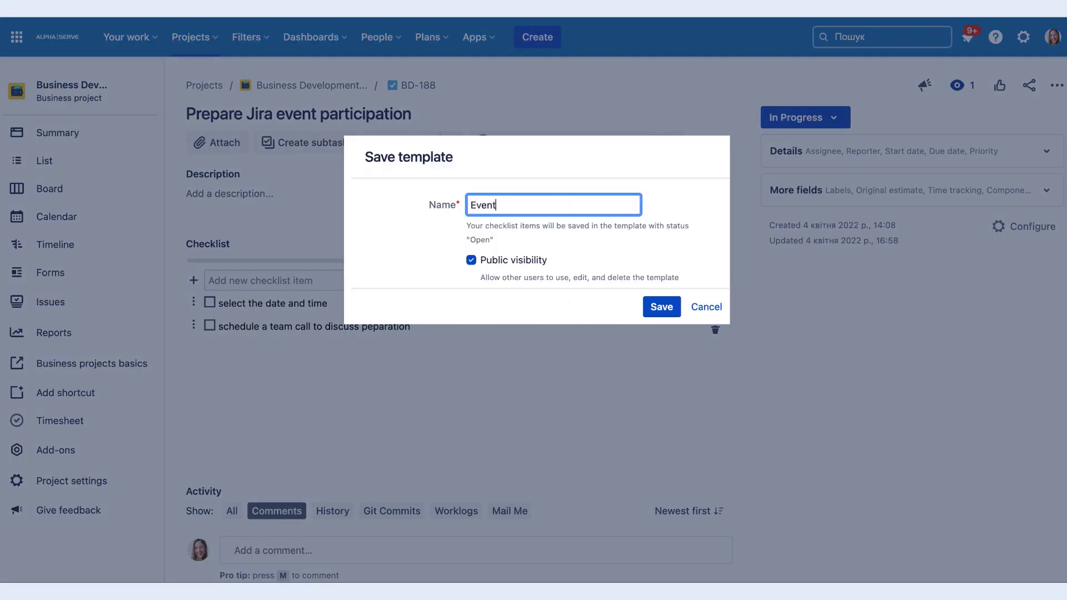
type(" template")
left_click(662, 307)
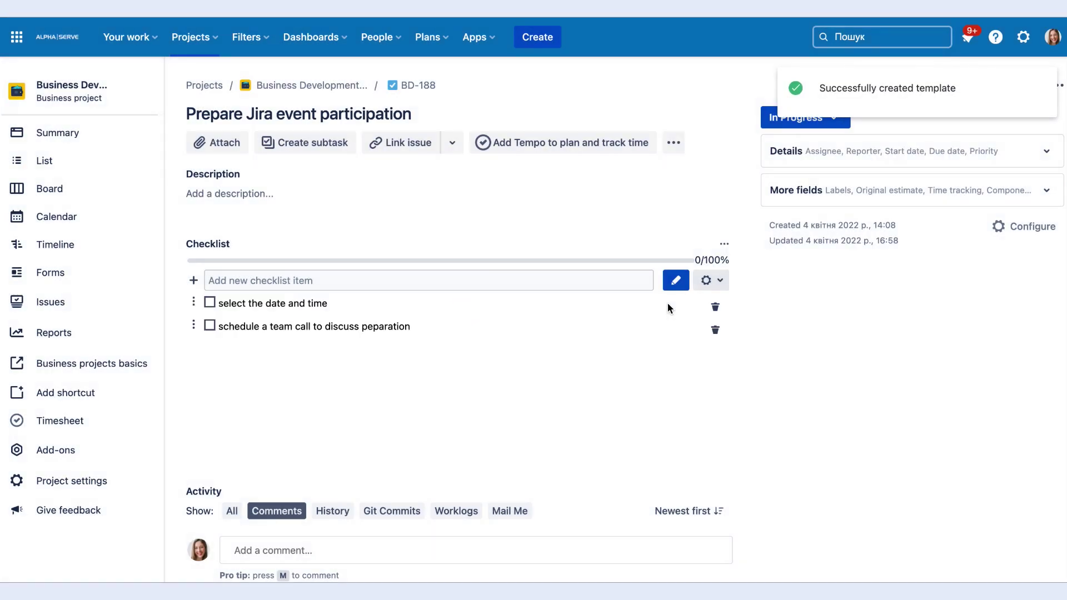
Load the 'Event preparation' template, appending its four items for six checklist items total
left_click(720, 280)
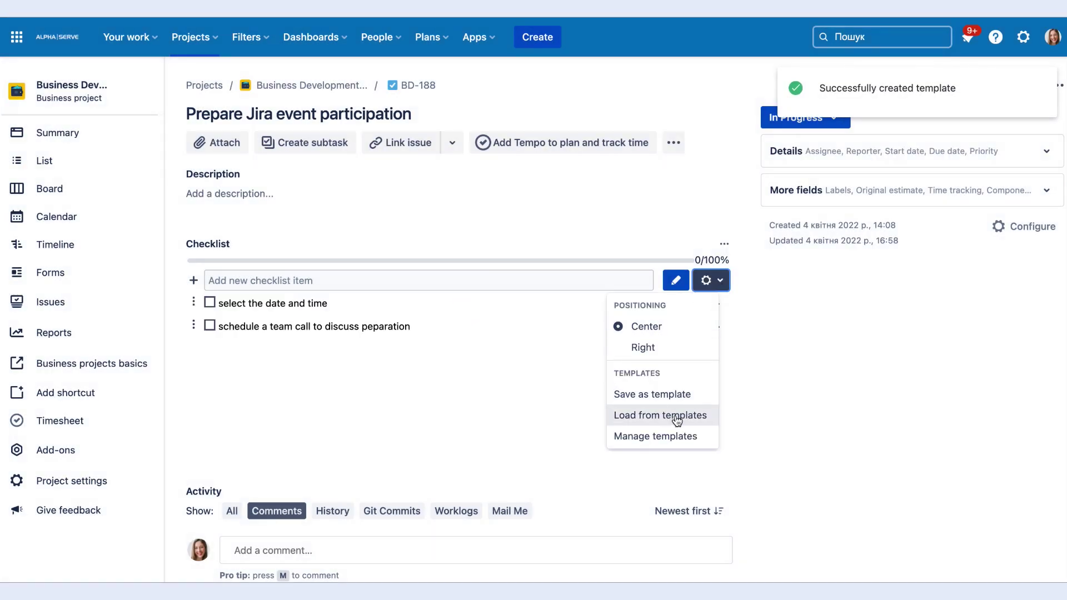
left_click(659, 414)
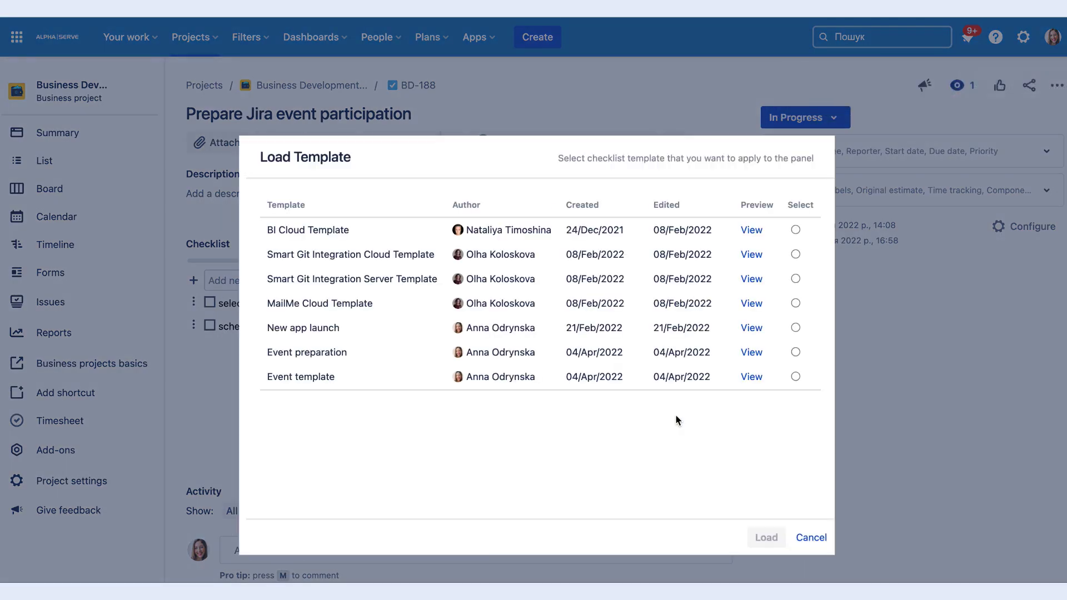
left_click(751, 377)
left_click(751, 352)
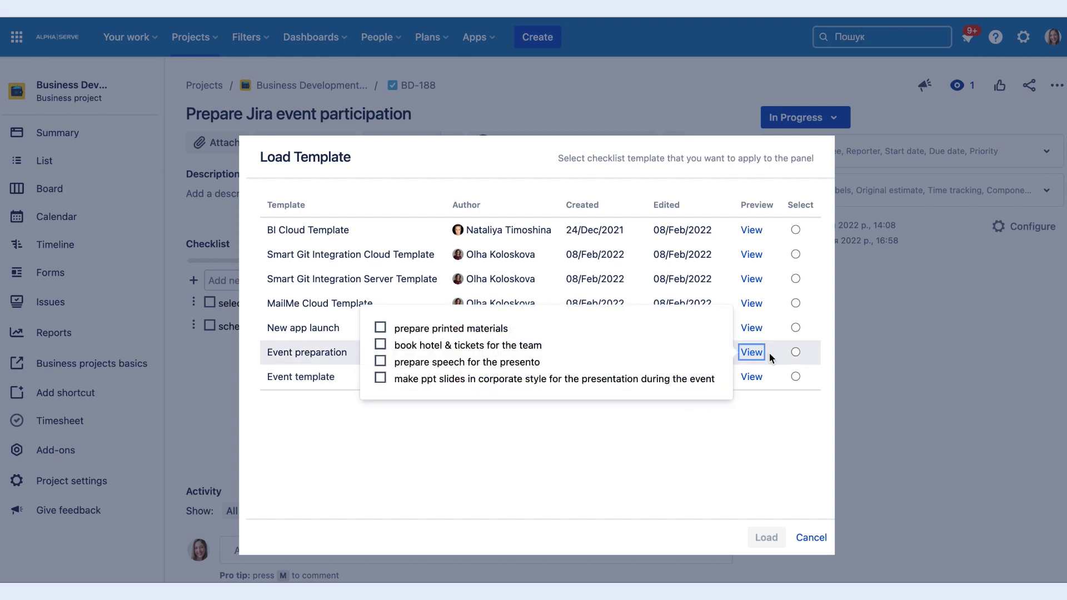
left_click(795, 352)
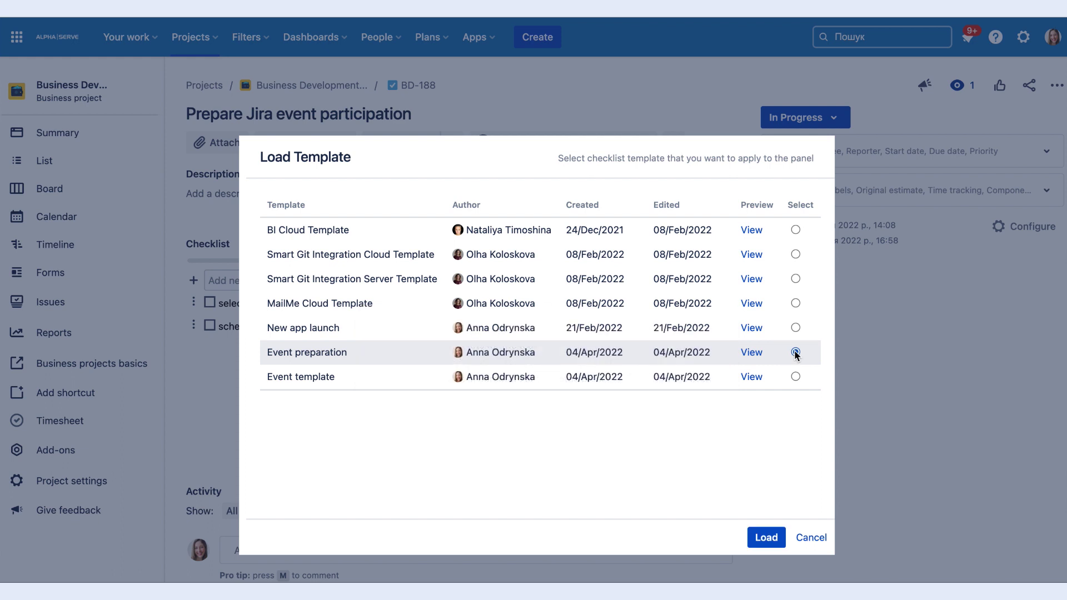
left_click(766, 538)
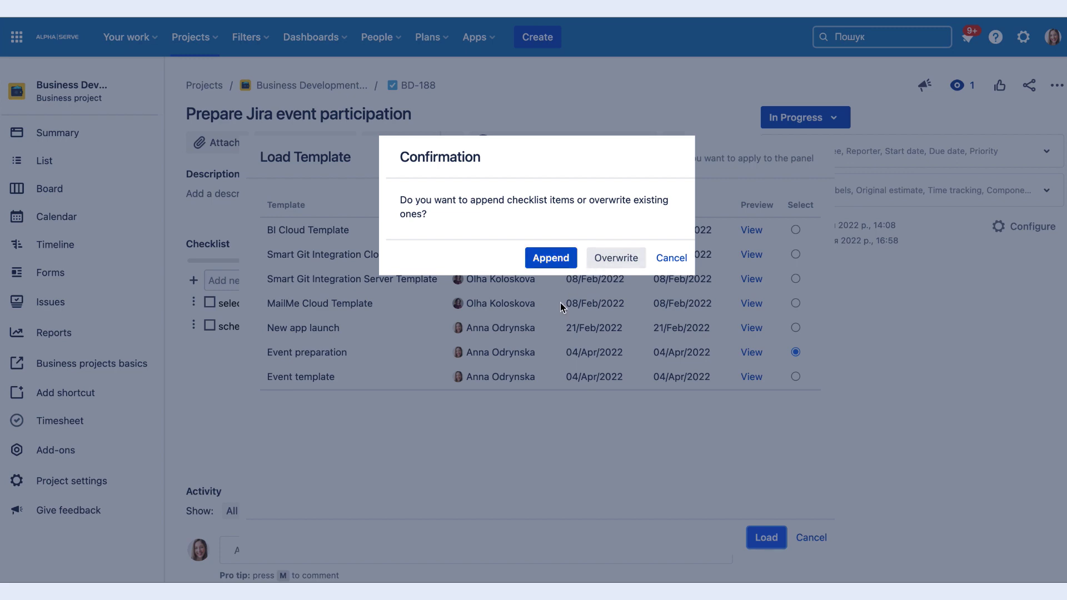
left_click(546, 260)
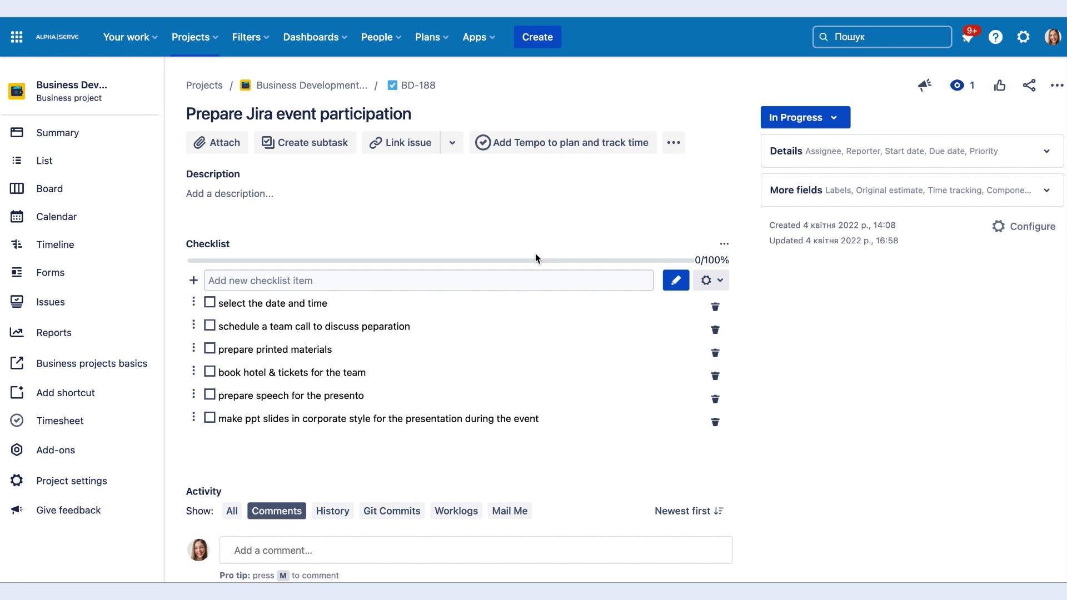
Mark the date-and-time, team call and printed materials items done, reaching 50% progress
left_click(209, 304)
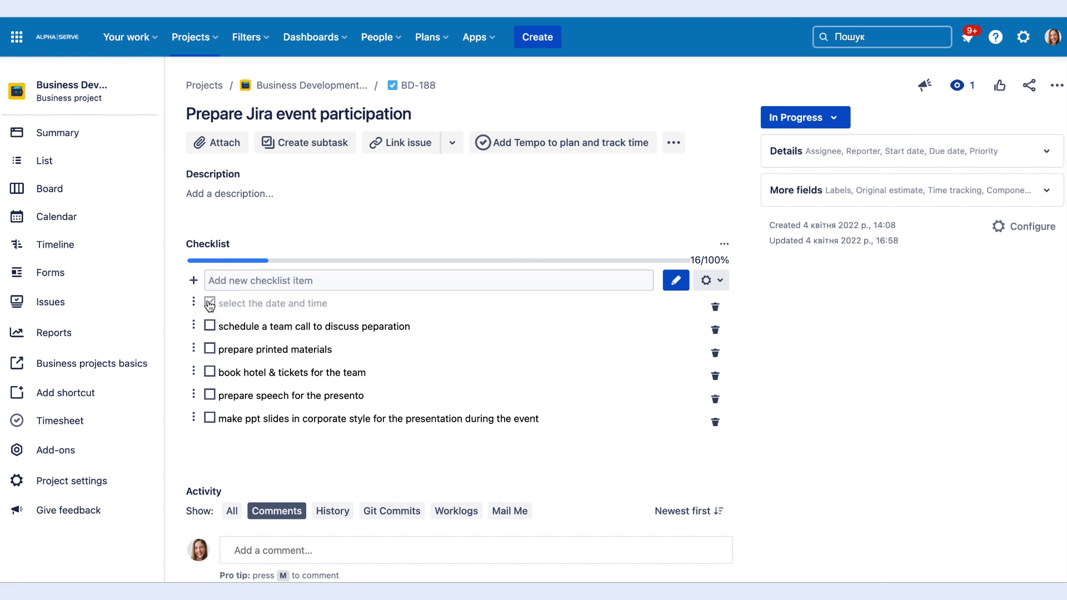
left_click(211, 327)
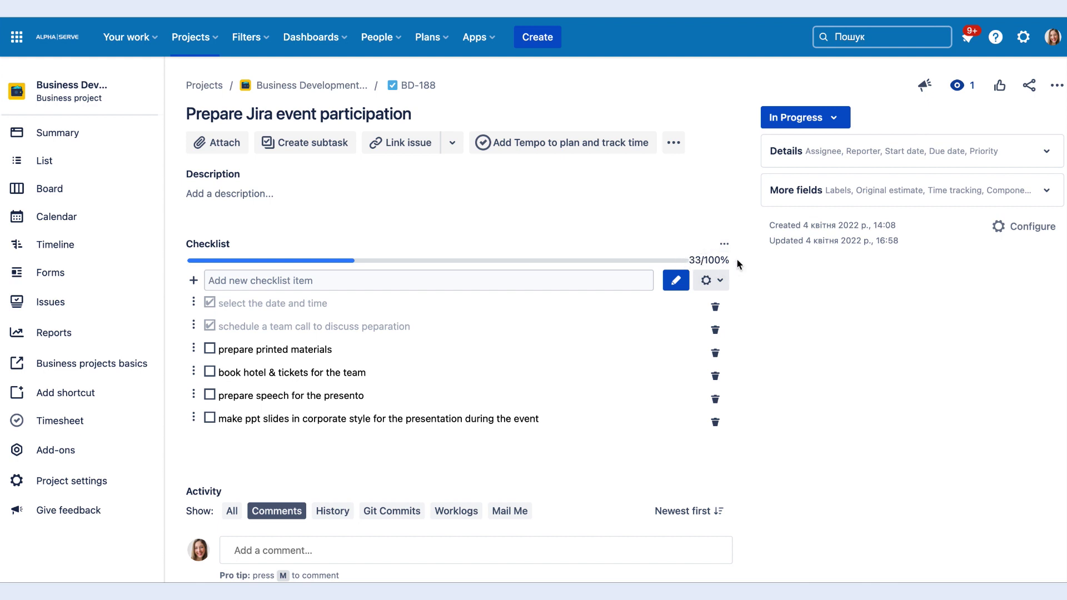
left_click(193, 349)
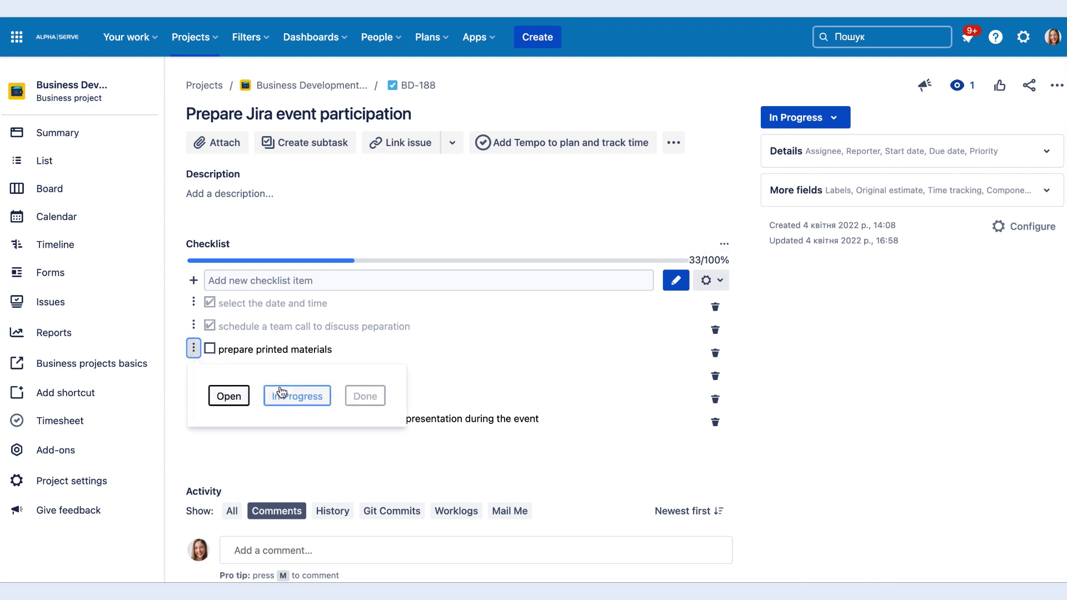
left_click(297, 396)
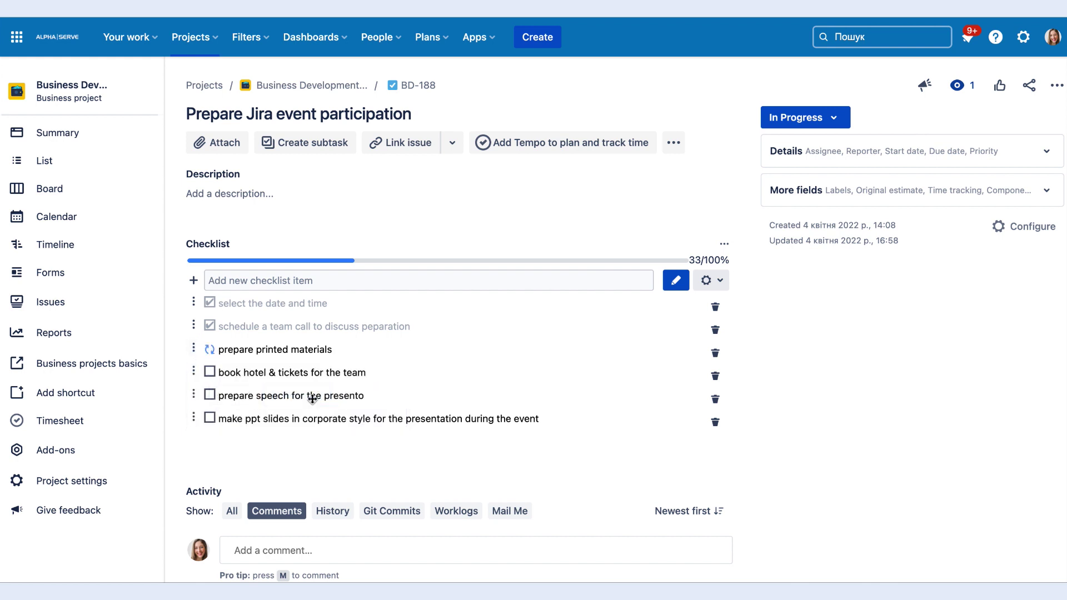
left_click(193, 349)
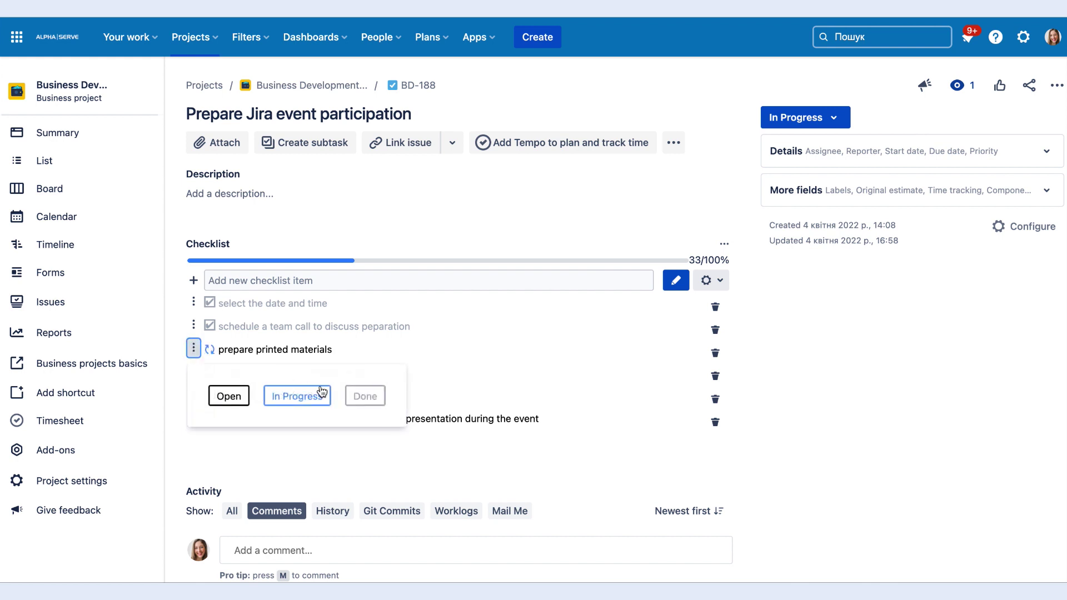
left_click(364, 396)
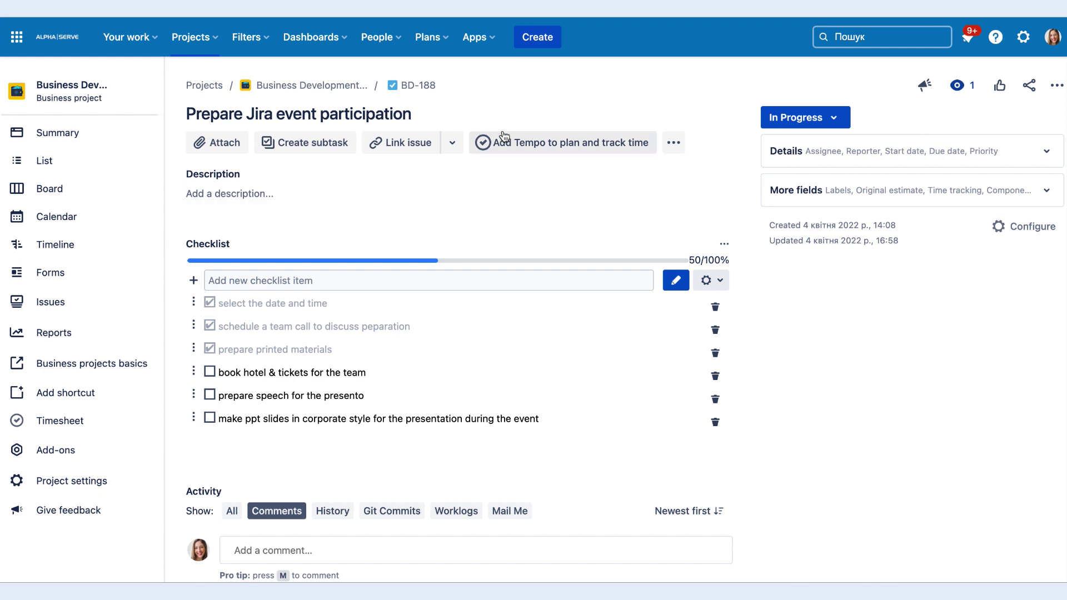
left_click(479, 37)
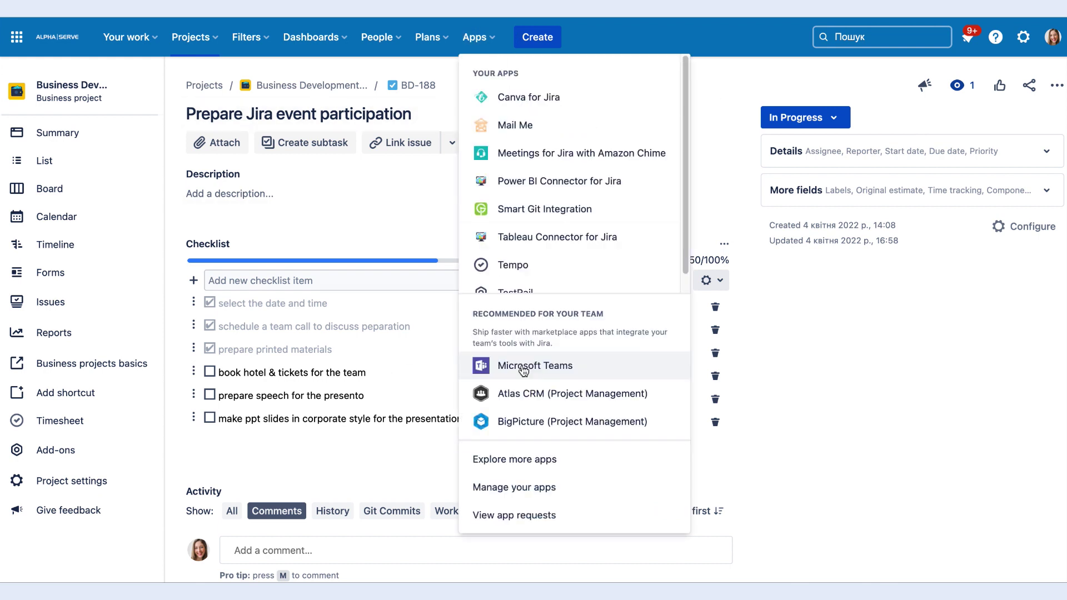
Go to the checklist Custom Statuses settings for the BD project
left_click(524, 489)
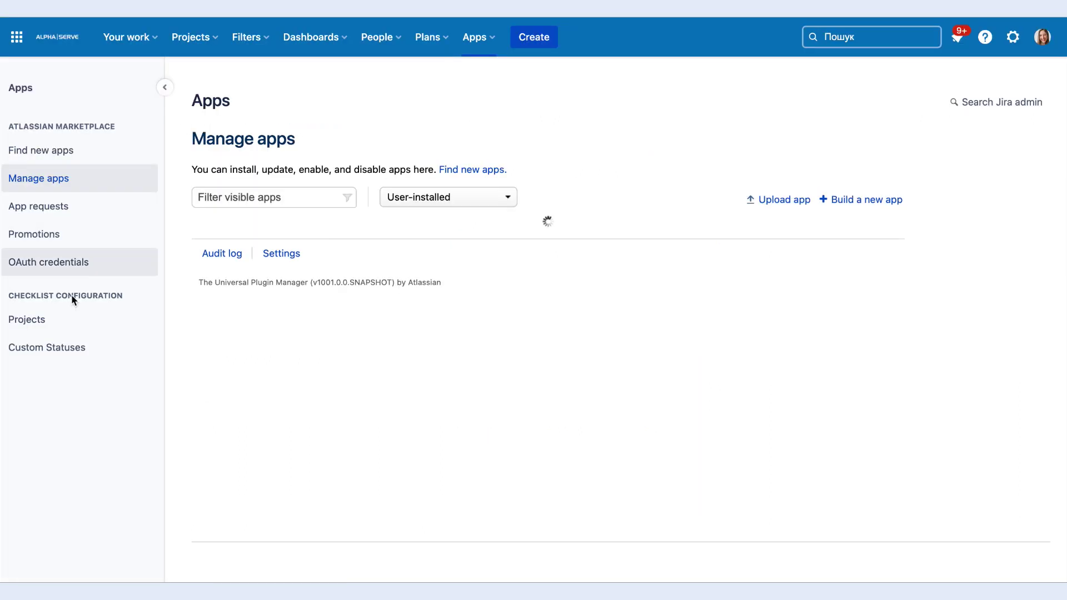
left_click(56, 348)
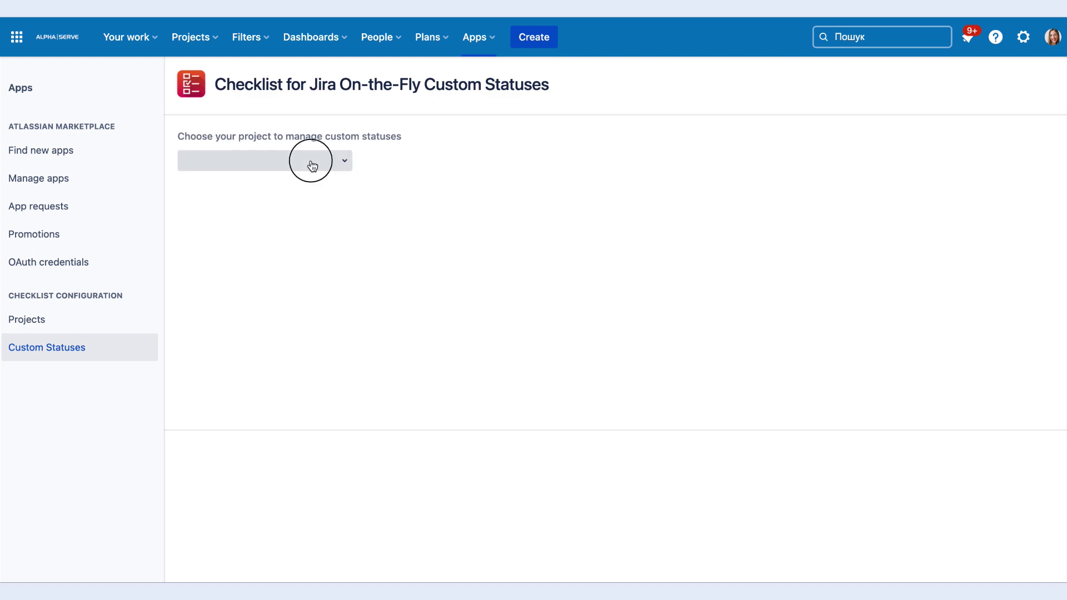
left_click(313, 161)
left_click(255, 286)
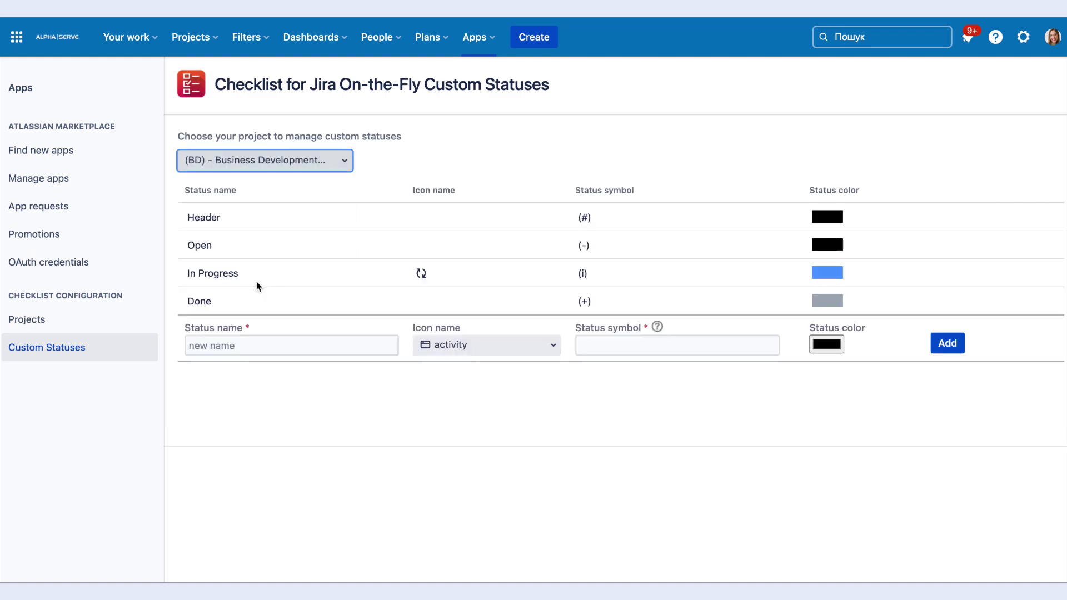
Add a green 'Sent for approval' status with the add-comment icon and (>) symbol
left_click(217, 345)
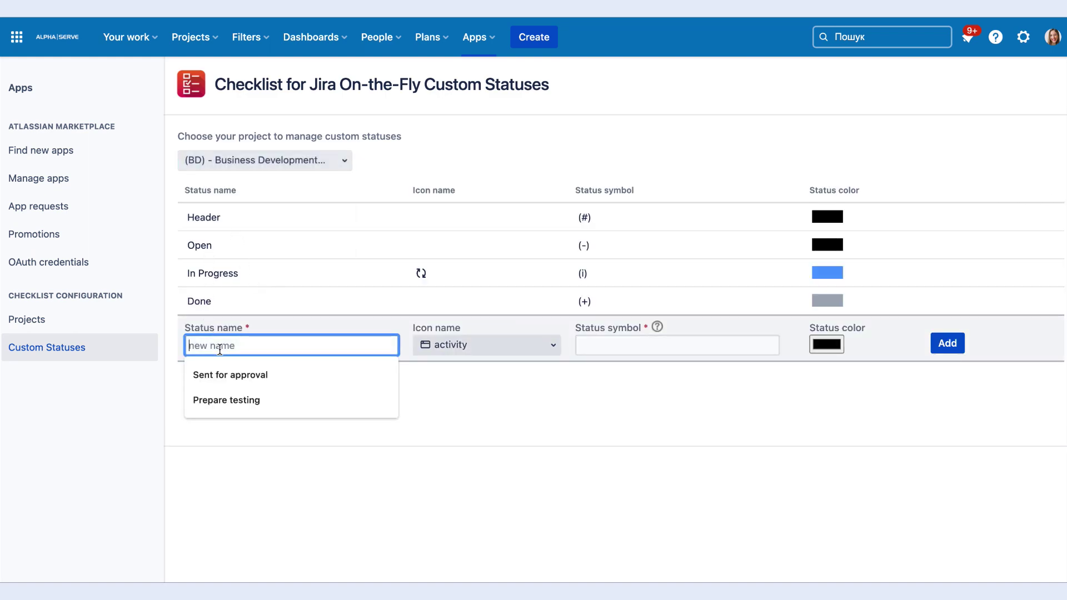
left_click(222, 372)
left_click(537, 346)
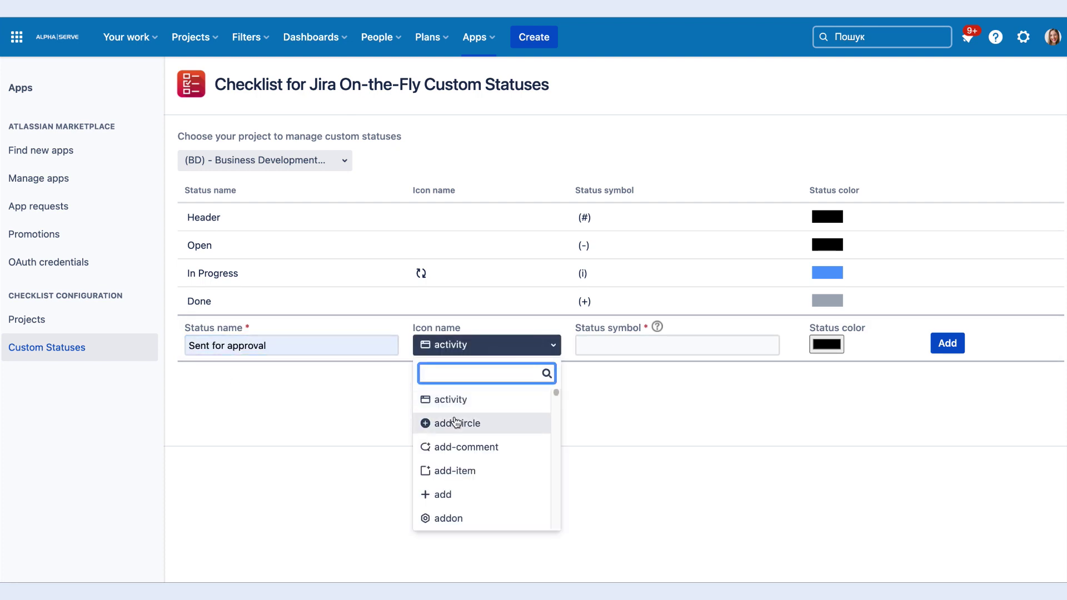
left_click(476, 447)
left_click(650, 346)
type("(>)")
left_click(641, 380)
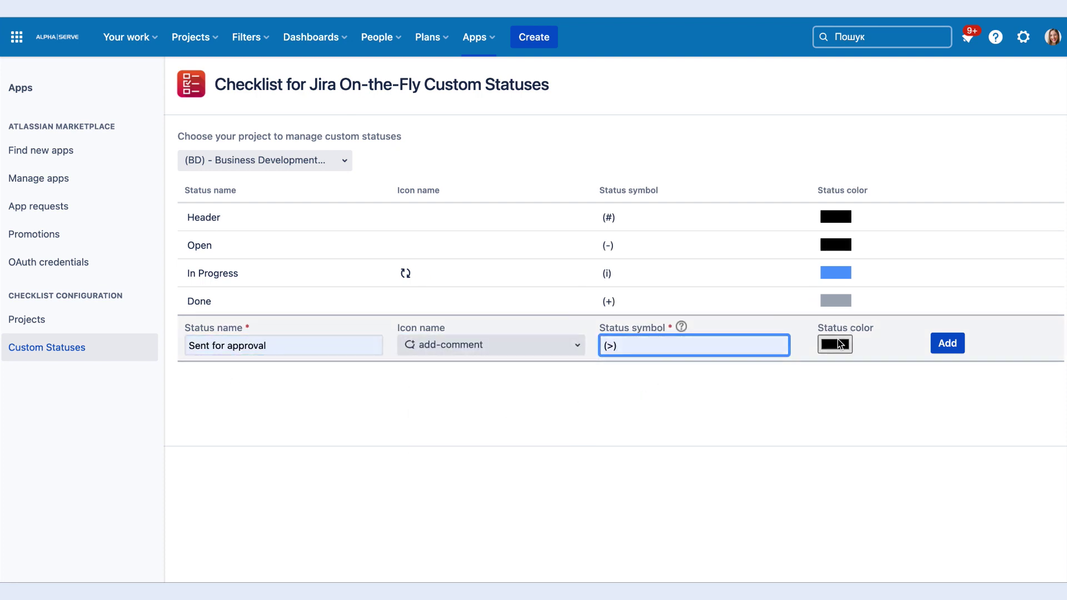
left_click(836, 344)
left_click(946, 466)
left_click(946, 394)
left_click(947, 343)
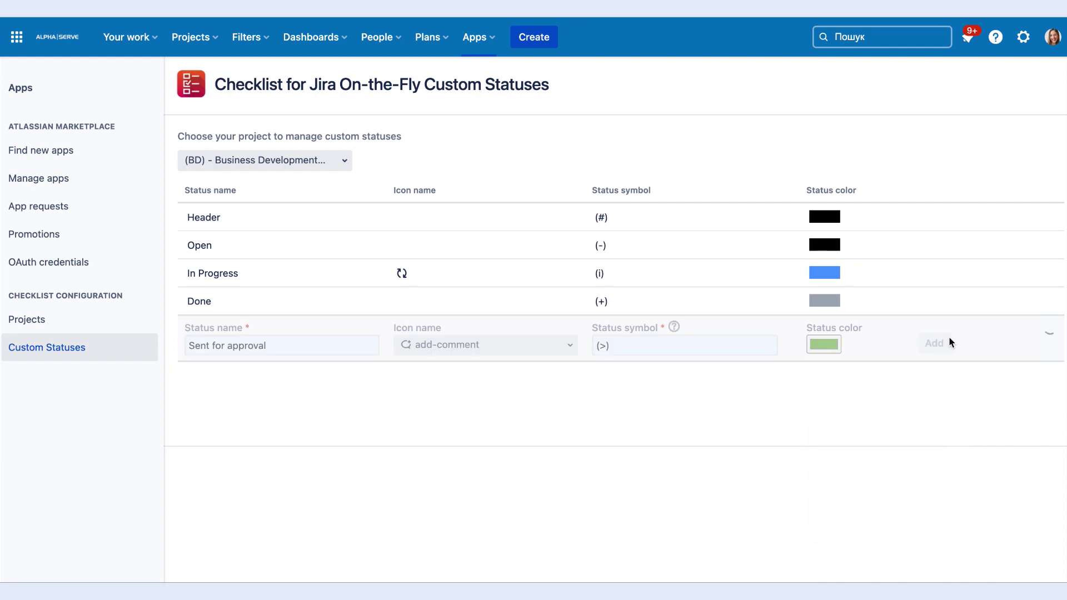
left_click(129, 36)
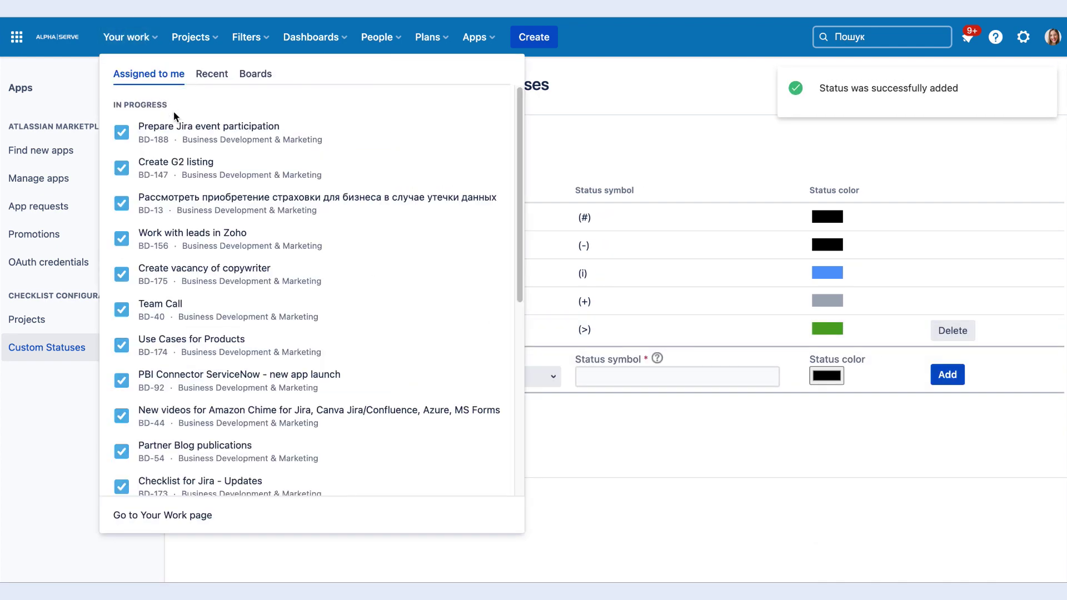
Set 'book hotel & tickets' to Sent for approval and mark 'prepare speech' done, reaching 66%
left_click(175, 131)
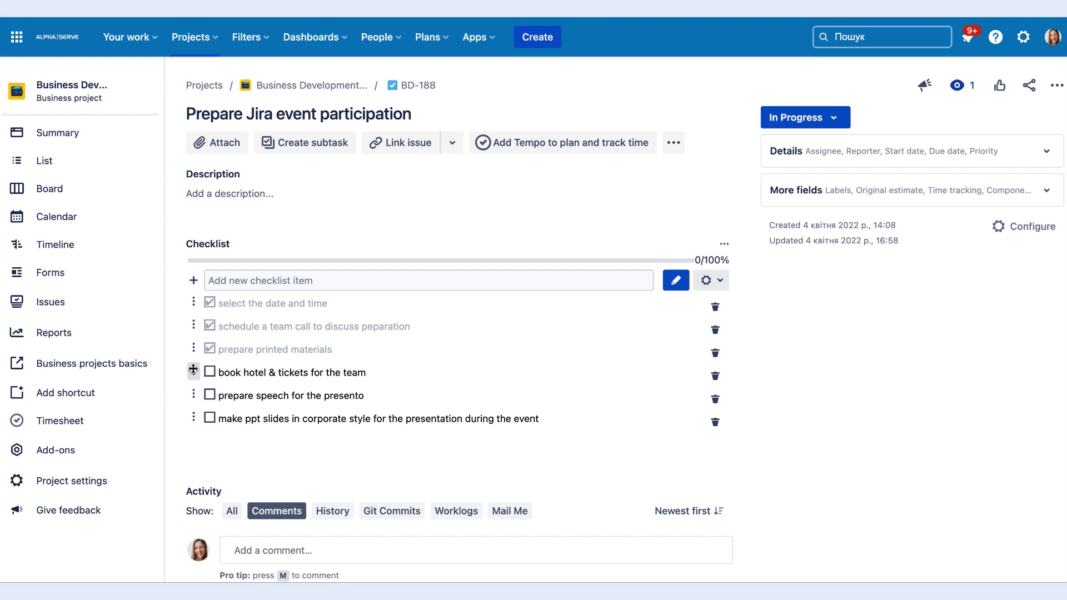
left_click(194, 372)
left_click(296, 324)
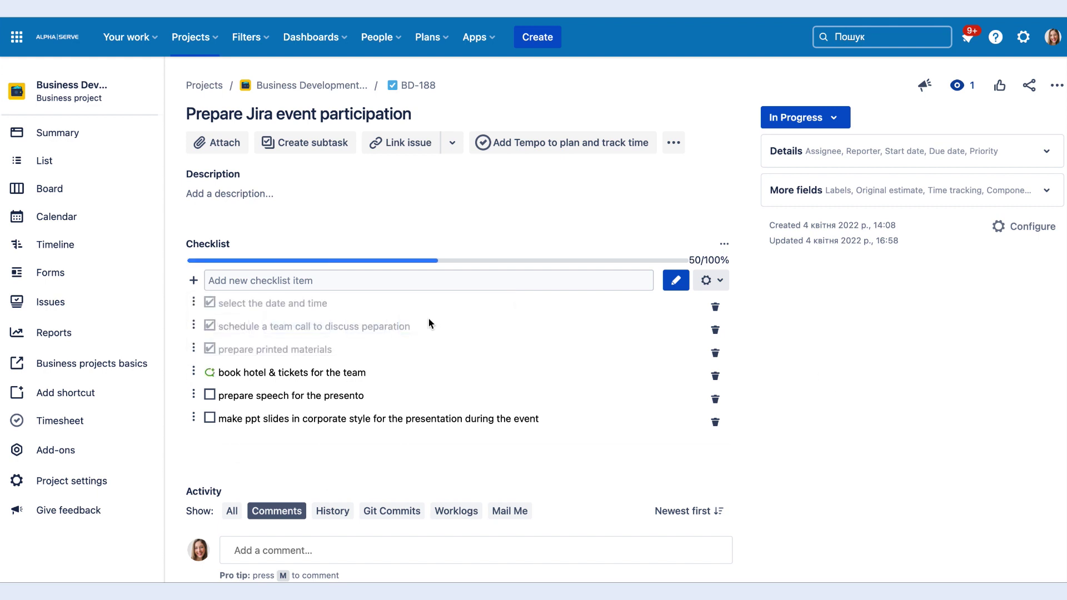
left_click(210, 395)
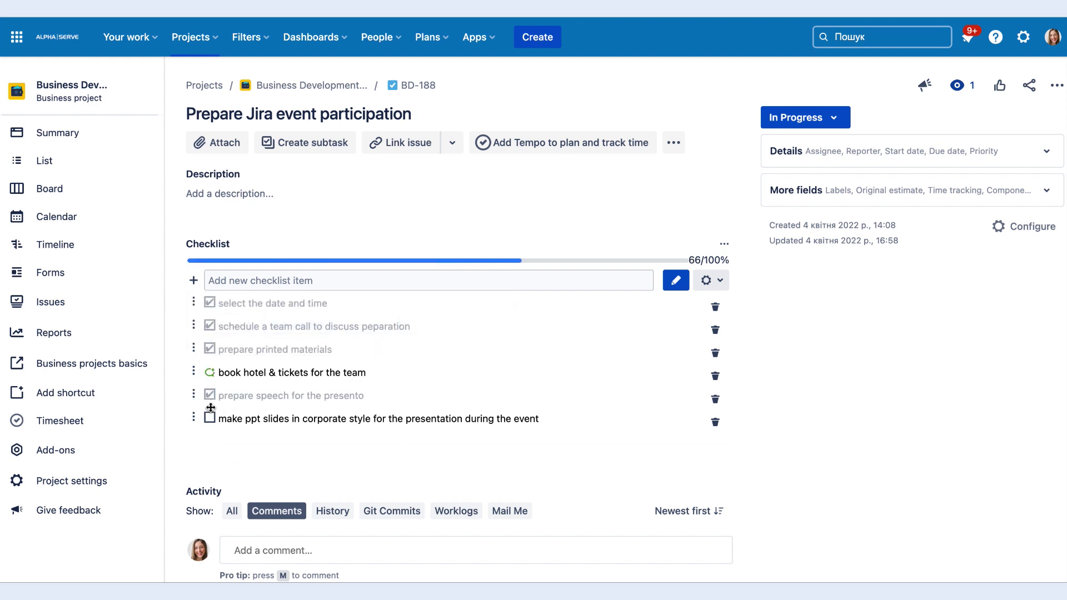
left_click(676, 282)
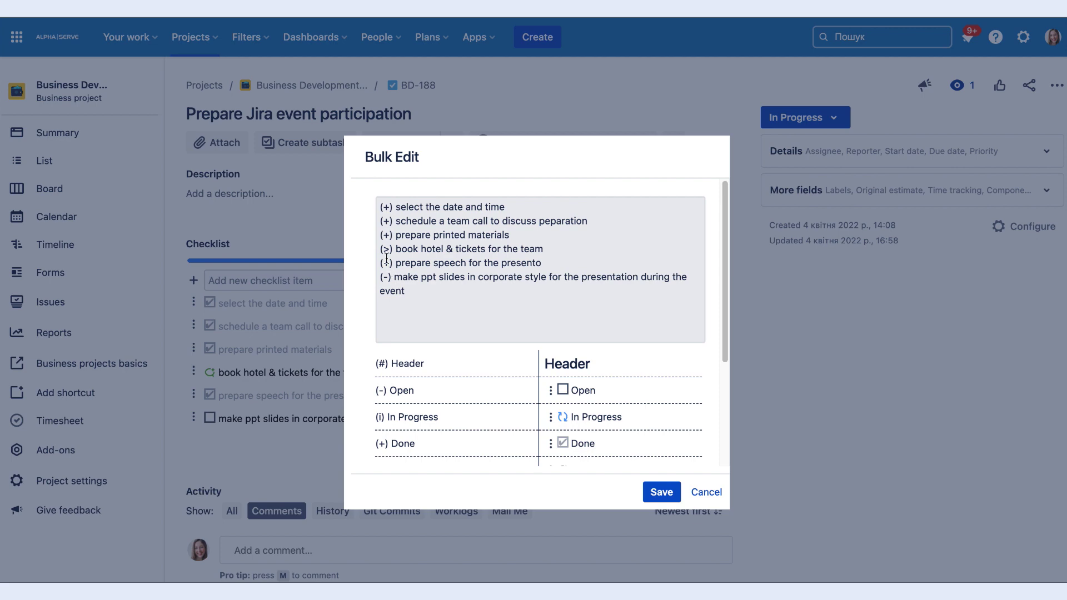
scroll(609, 389, "down", 3)
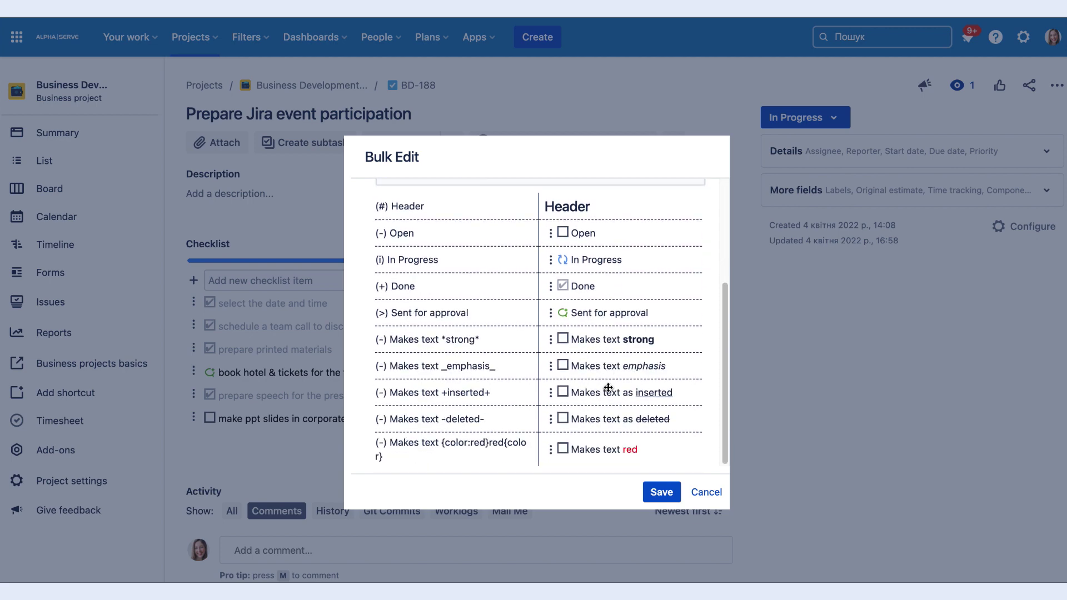
left_click(661, 491)
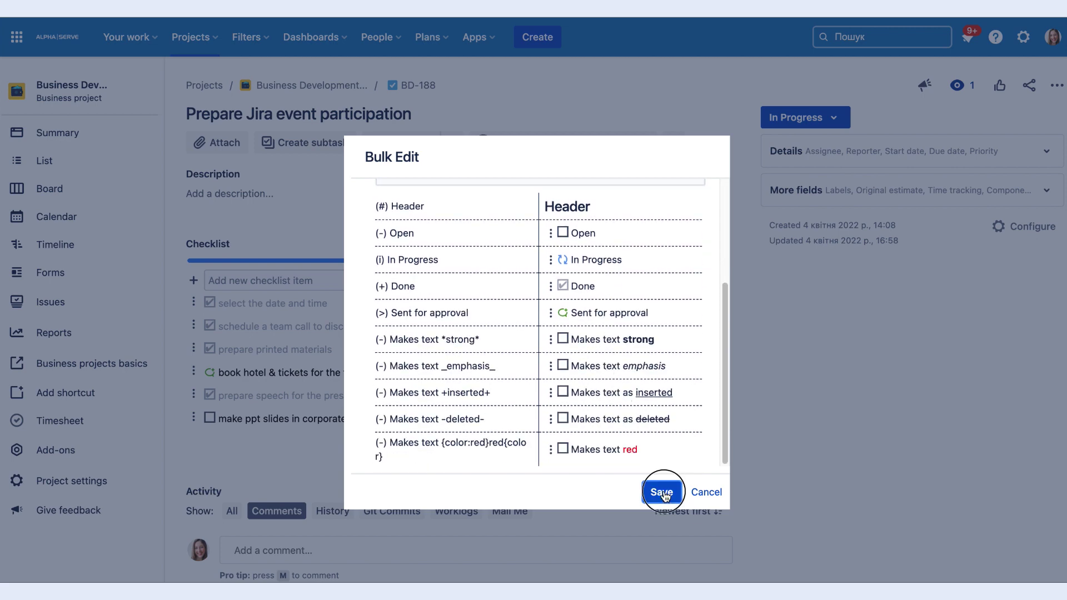